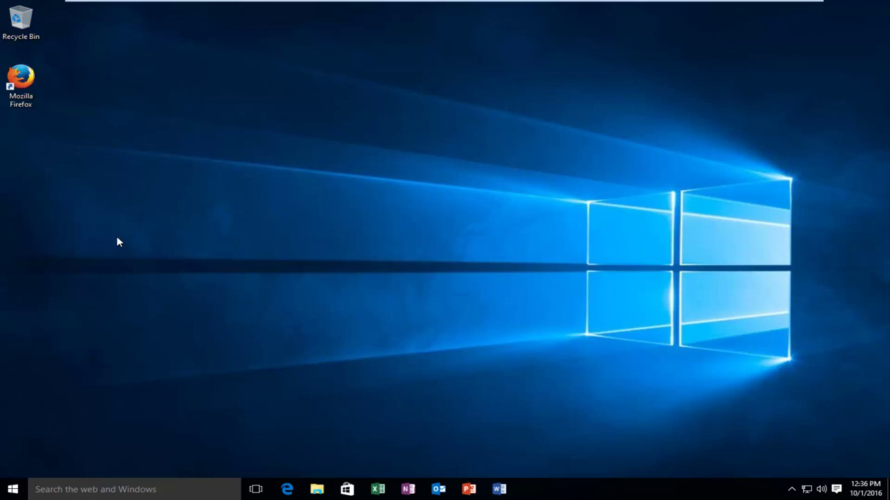
Search the Start menu for 'verifier' and run the verifier command
click(15, 488)
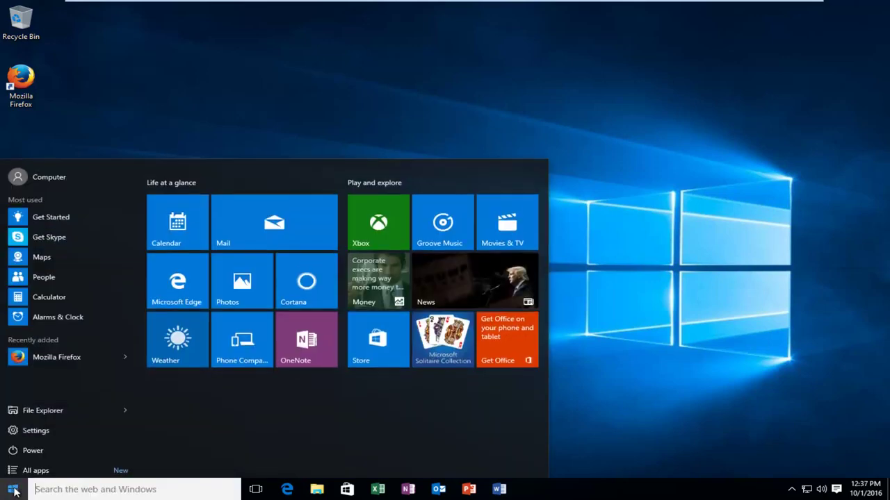
text(verifier)
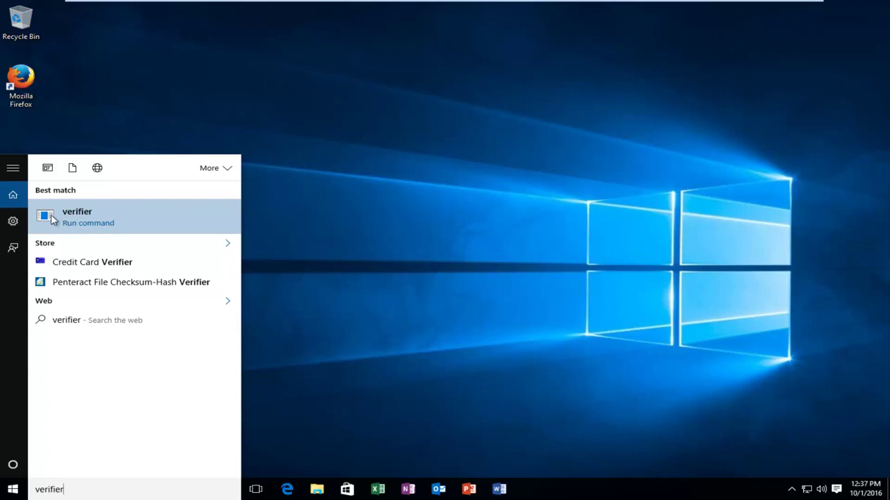
click(52, 220)
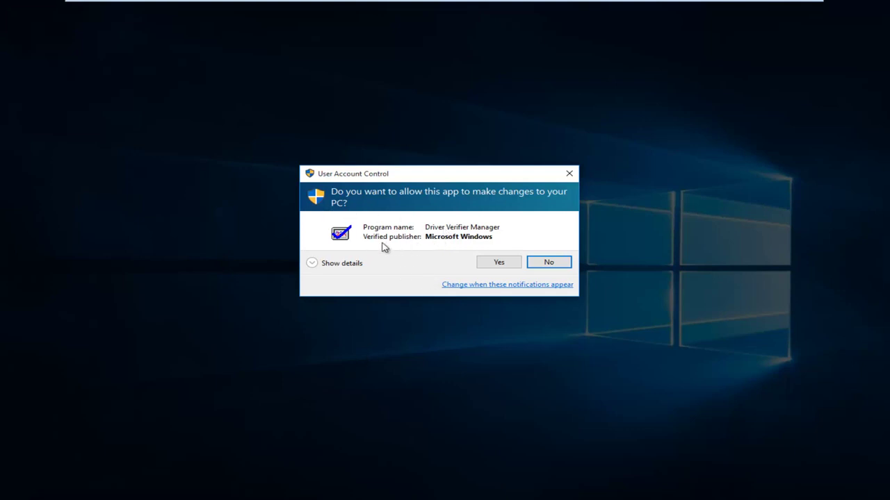
Approve the UAC prompt and choose 'Create custom settings' in Driver Verifier Manager
click(498, 263)
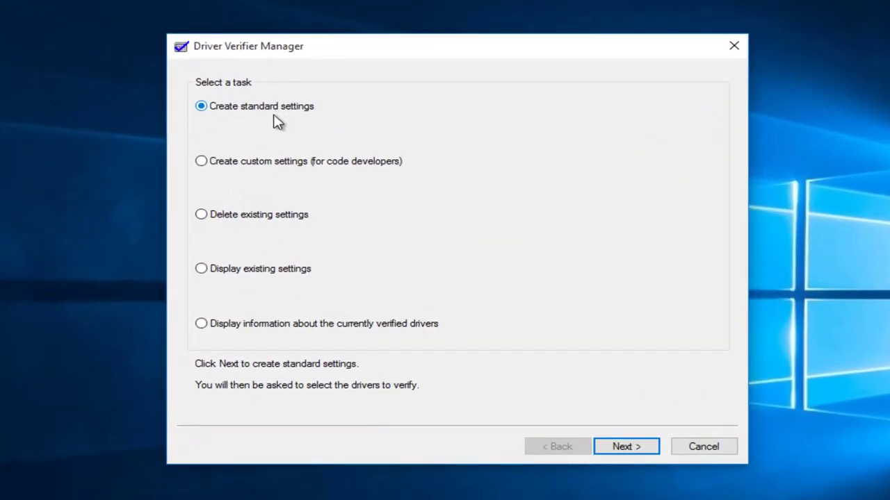
click(224, 165)
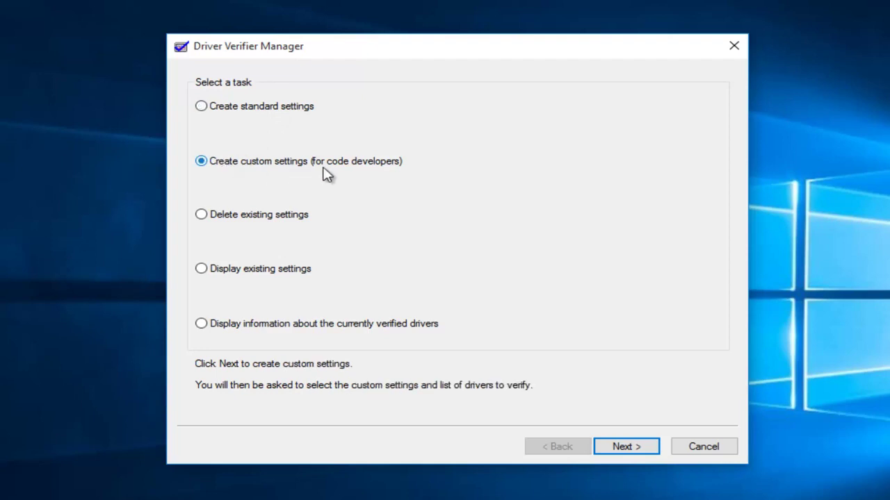
click(629, 447)
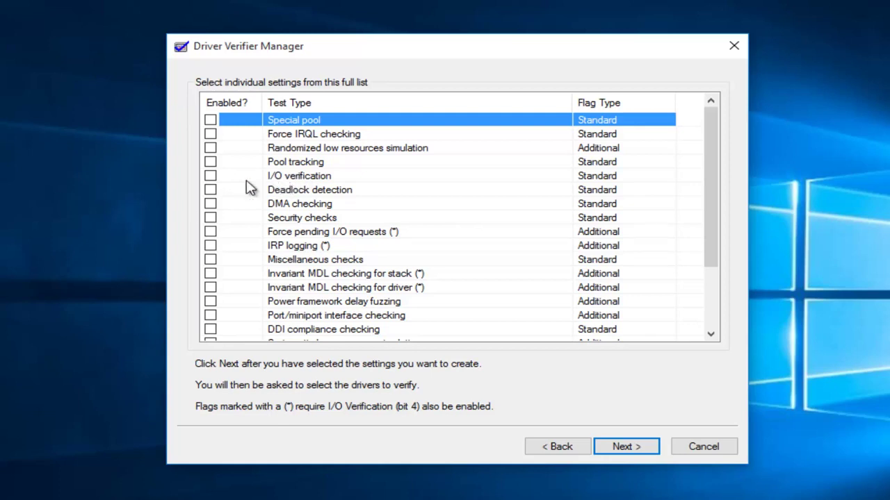
Enable the I/O verification, Force pending I/O requests and IRP logging tests
click(211, 176)
click(210, 232)
click(211, 246)
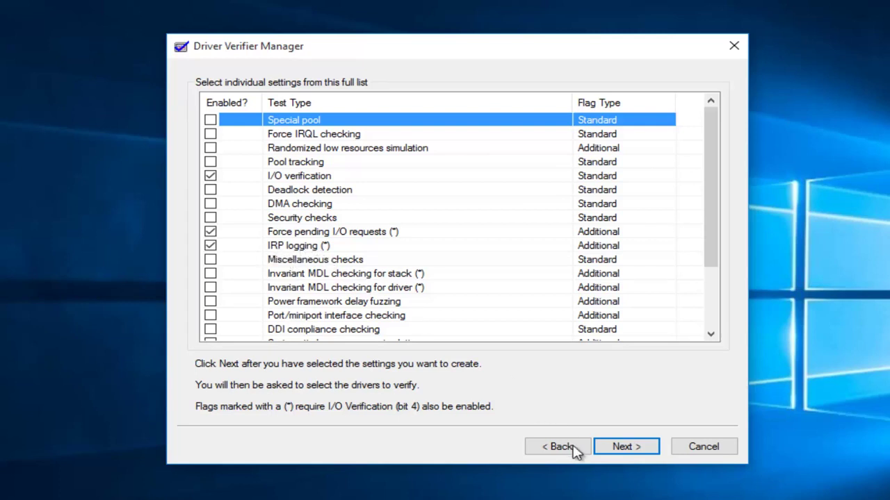
click(623, 449)
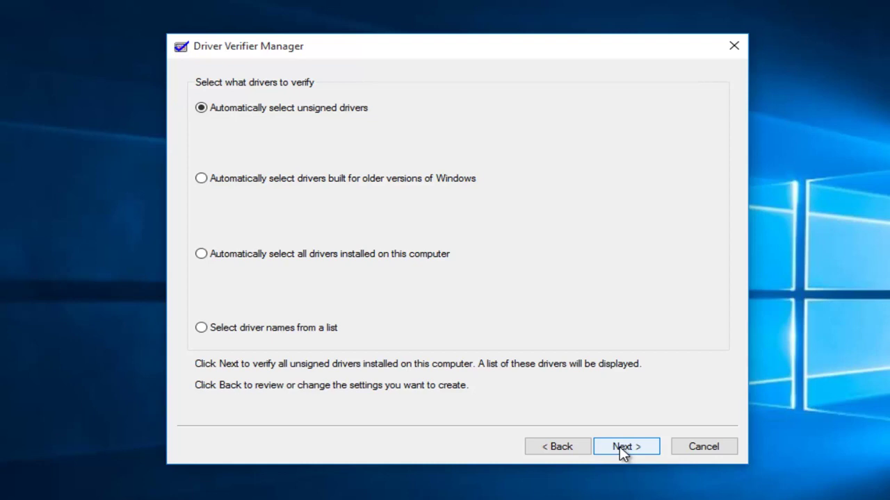
Choose 'Select driver names from a list' to load the installed drivers
click(214, 329)
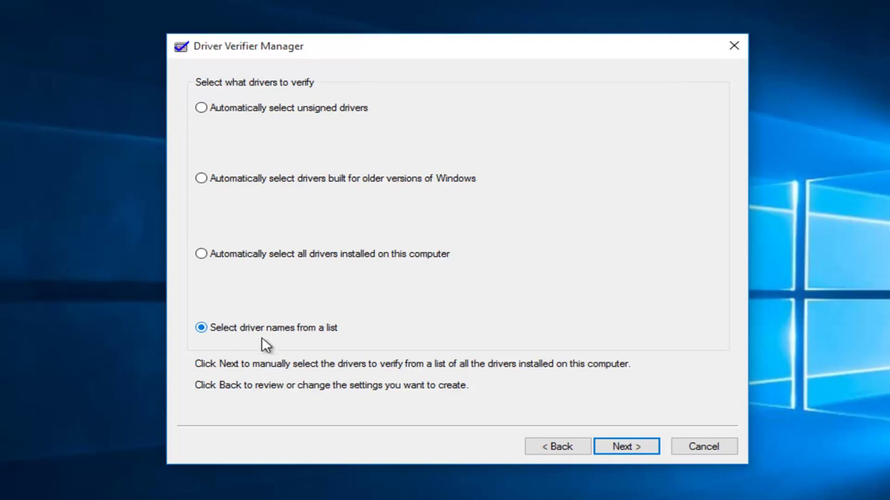
click(623, 448)
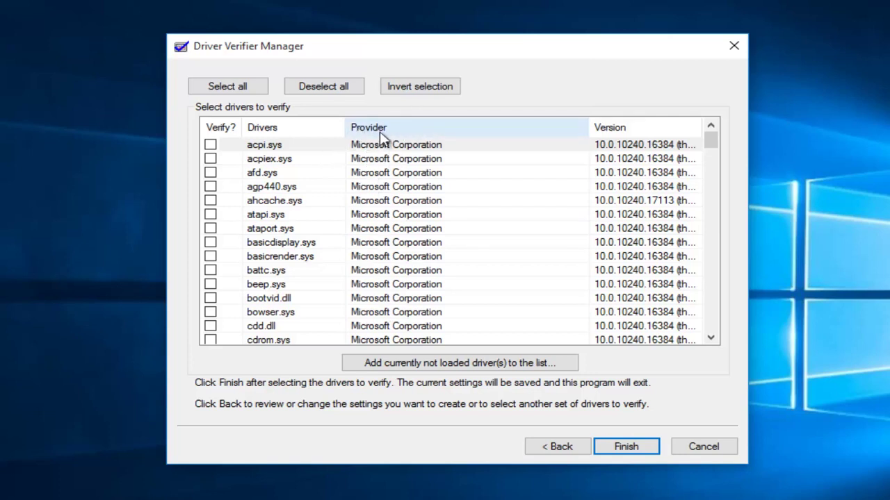
Sort drivers by provider and mark dump_diskdump.sys, dump_dumpfve.sys and dump_lsi_sas.sys for verification
click(381, 132)
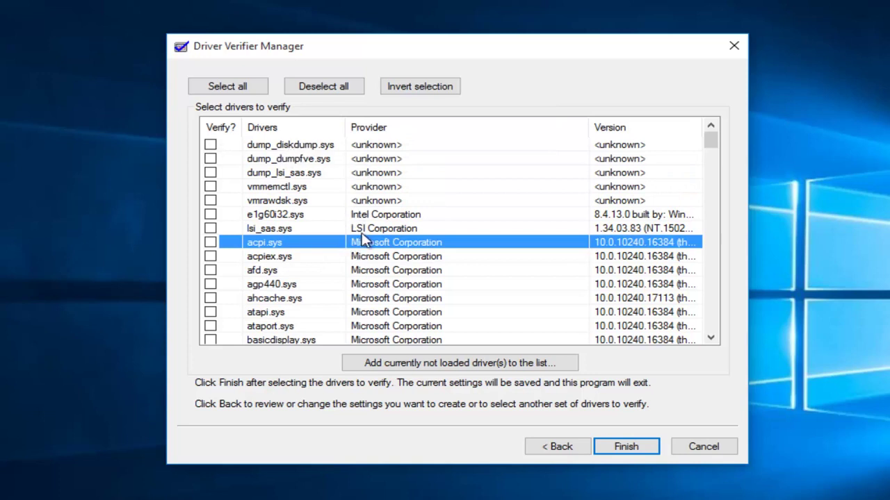
click(375, 262)
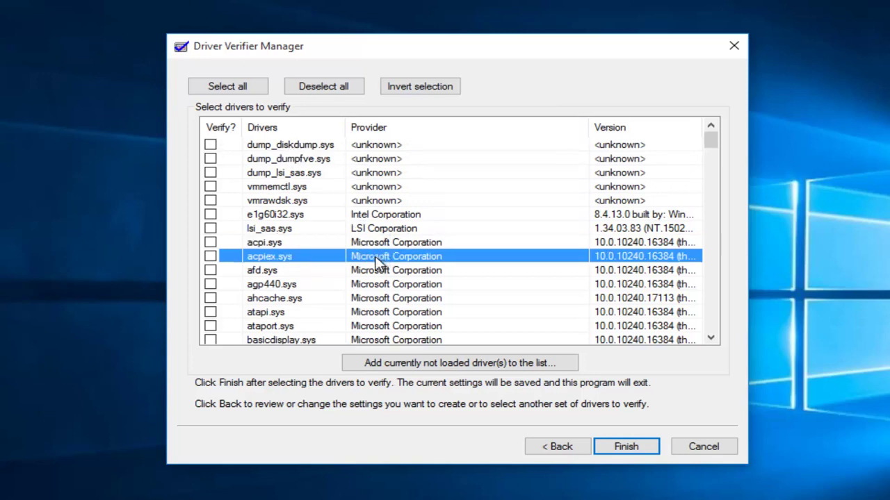
click(374, 285)
click(375, 231)
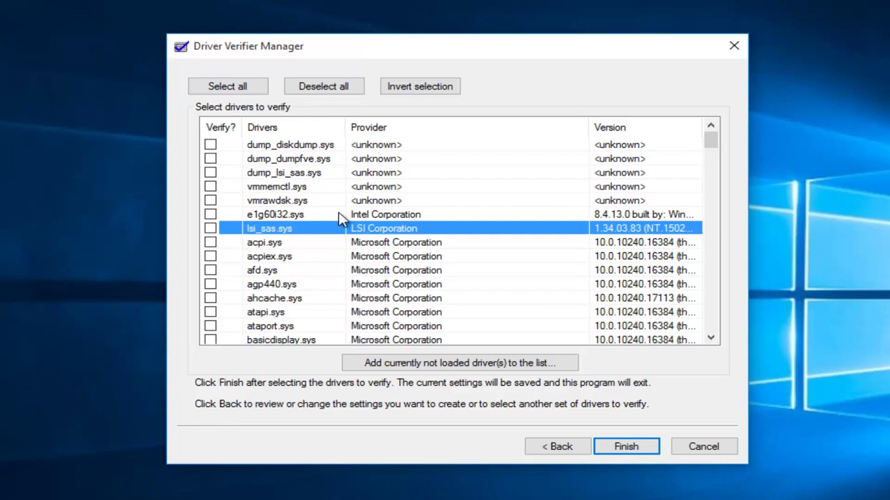
click(210, 159)
click(210, 173)
Mark vmmemctl.sys, vmrawdsk.sys, e1g60i32.sys and lsi_sas.sys, then save the settings with Finish
click(209, 186)
click(209, 201)
click(209, 201)
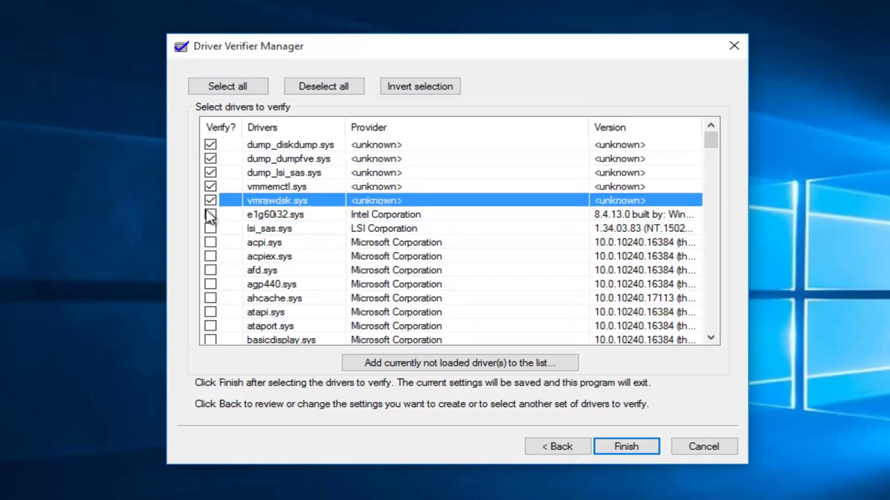
click(210, 215)
click(209, 229)
click(626, 447)
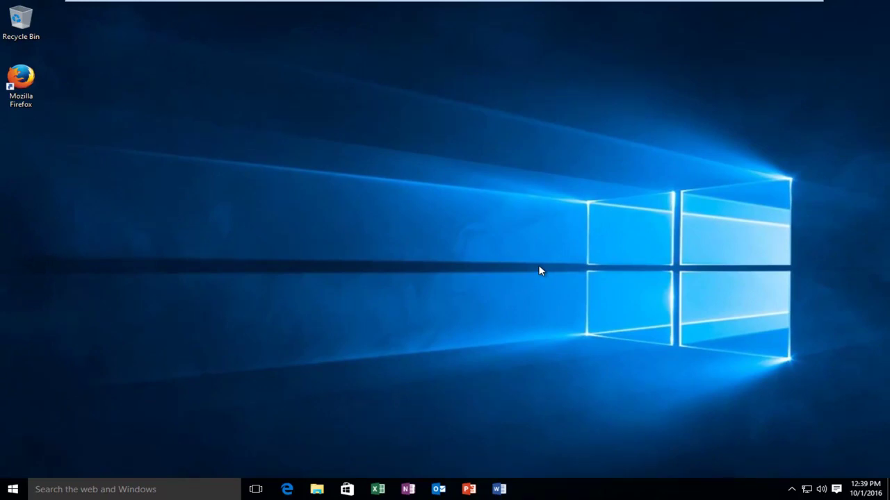
Restart the PC from the Start menu's Power options
click(13, 489)
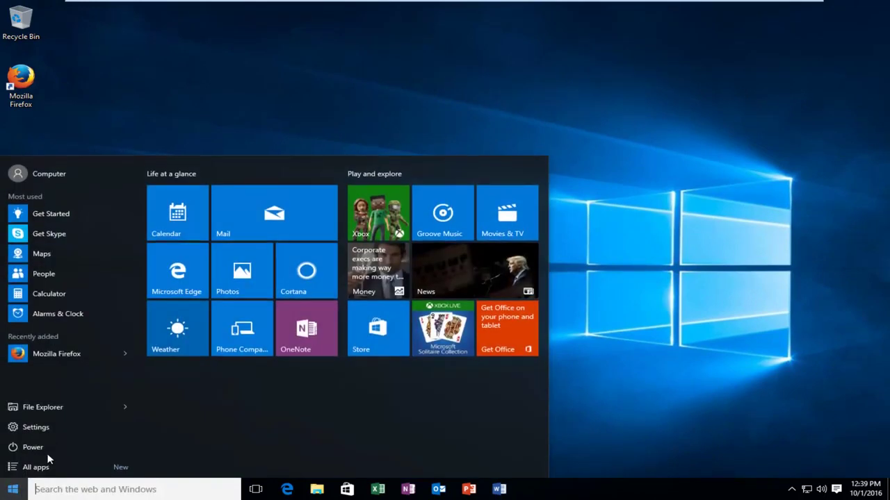
click(48, 448)
click(62, 425)
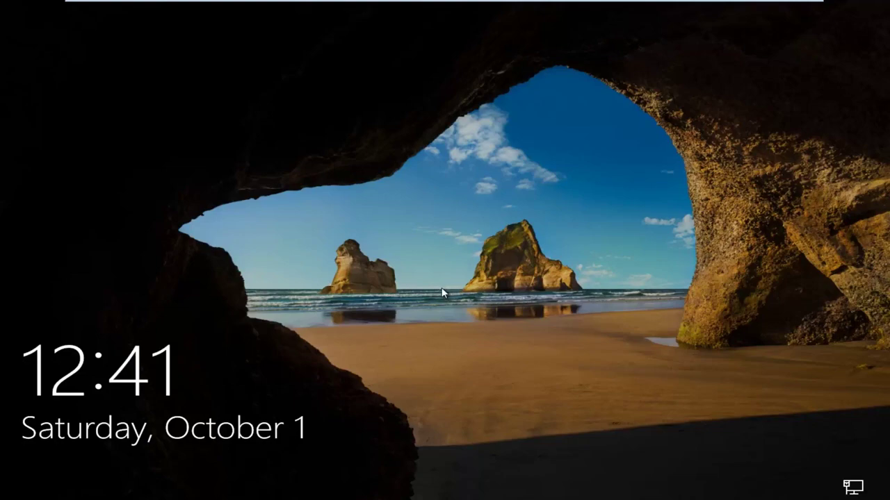
Sign back in at the lock screen with the account password
click(412, 492)
text(•••••••)
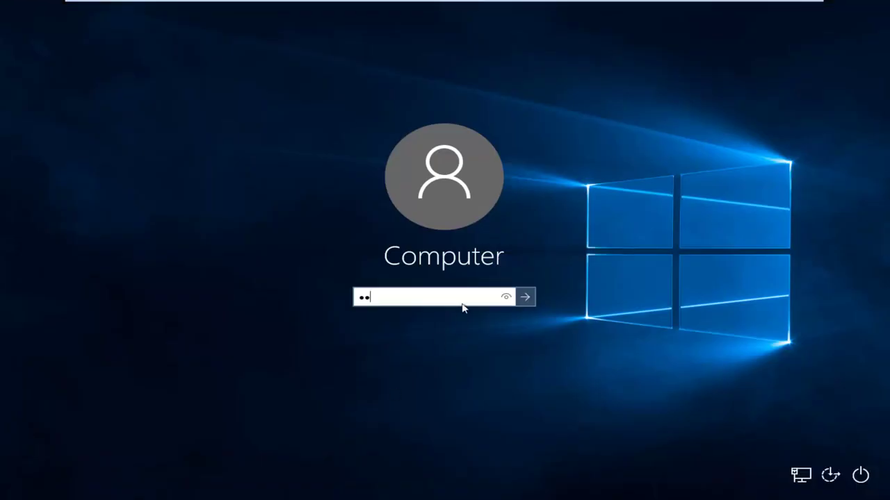
key(Return)
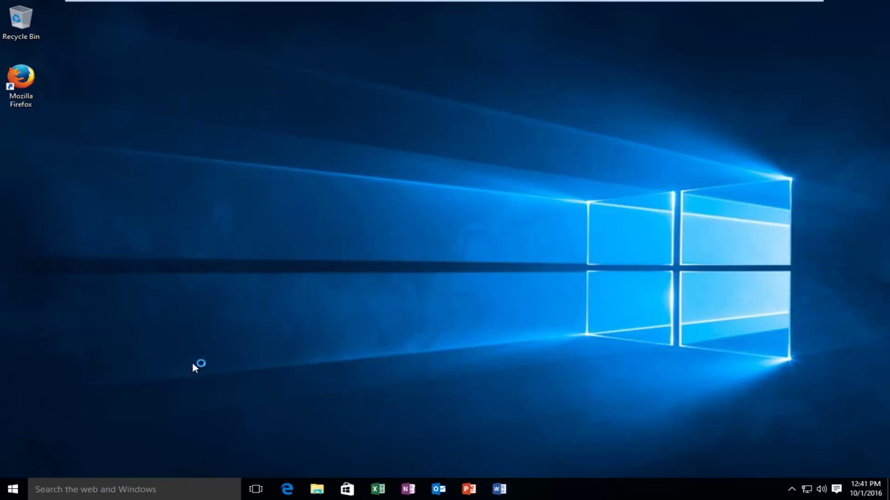
Search for 'verifier', run it, and approve the UAC prompt
click(40, 491)
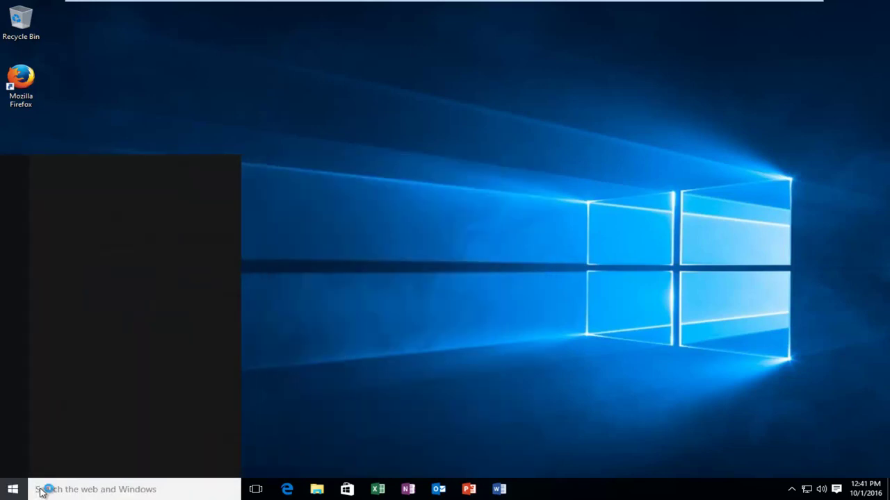
text(verifier)
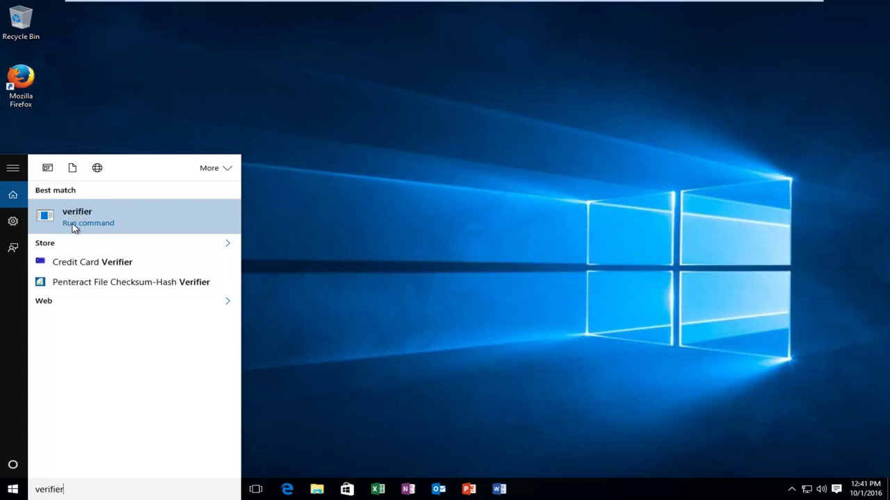
click(68, 226)
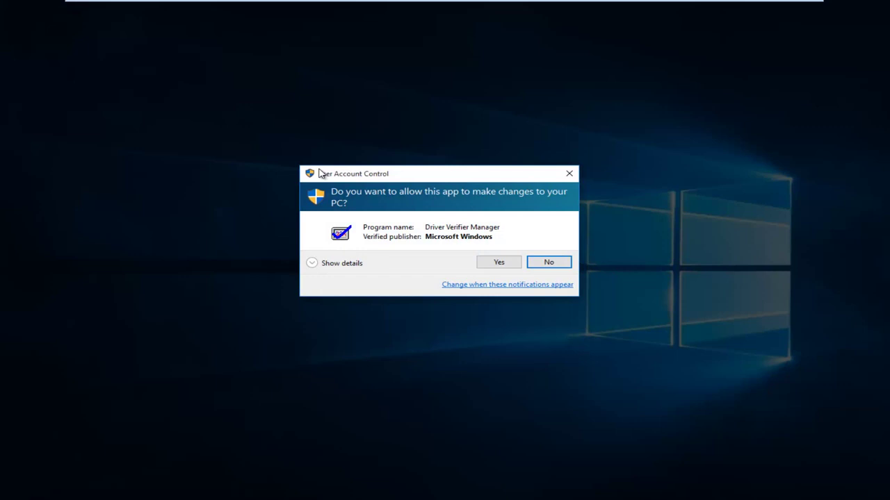
click(485, 262)
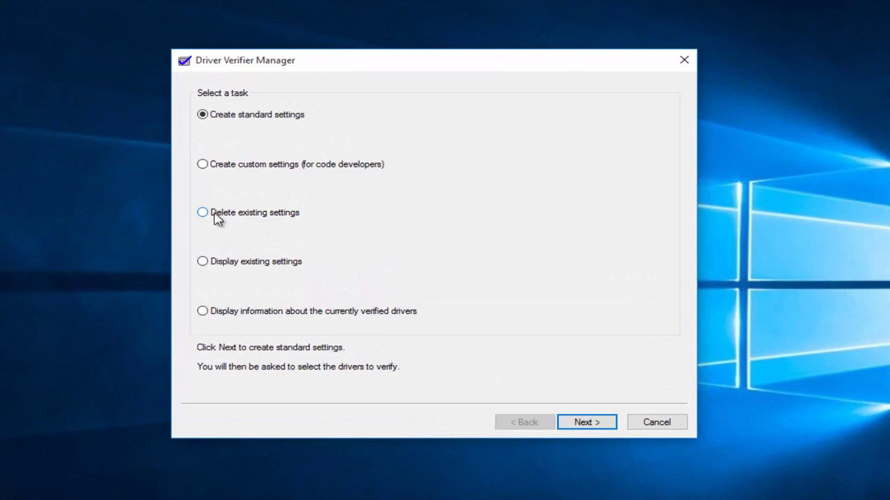
Choose 'Delete existing settings', confirm the deletion, and acknowledge the restart notice
click(217, 217)
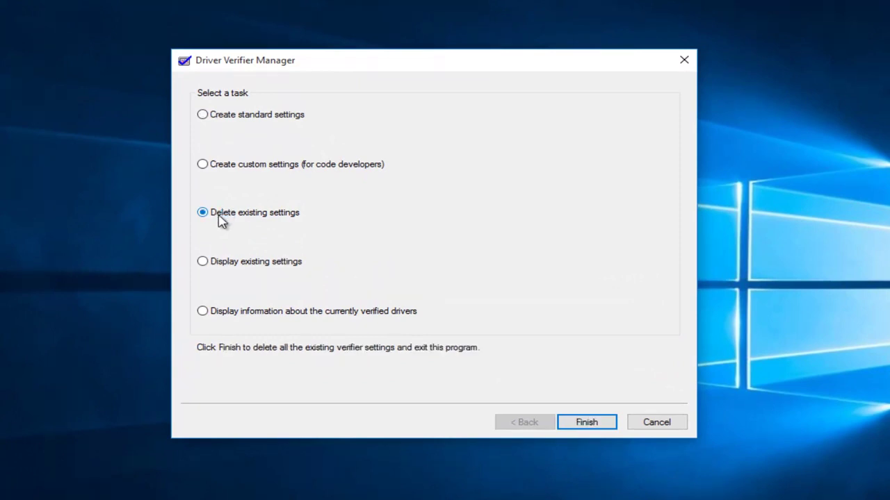
click(594, 426)
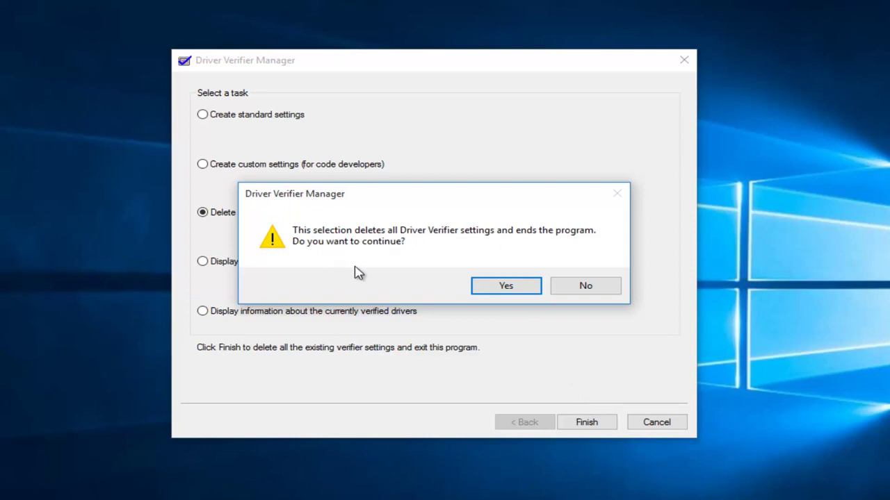
click(501, 290)
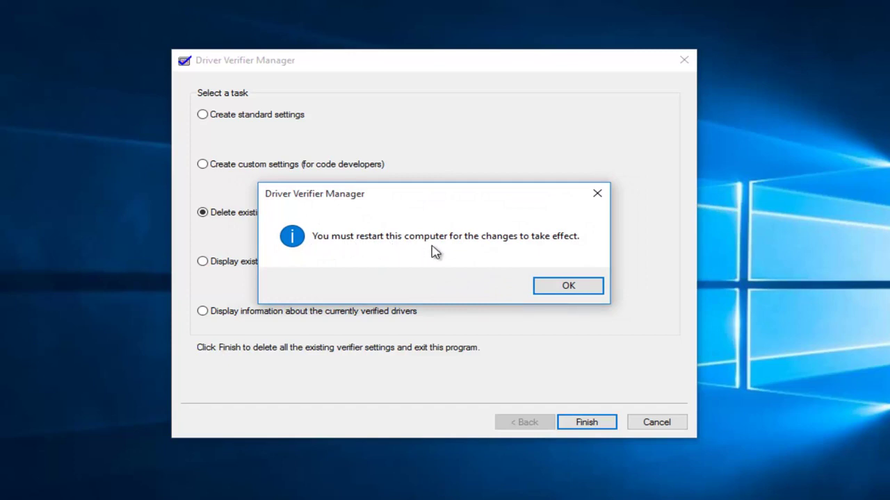
click(567, 292)
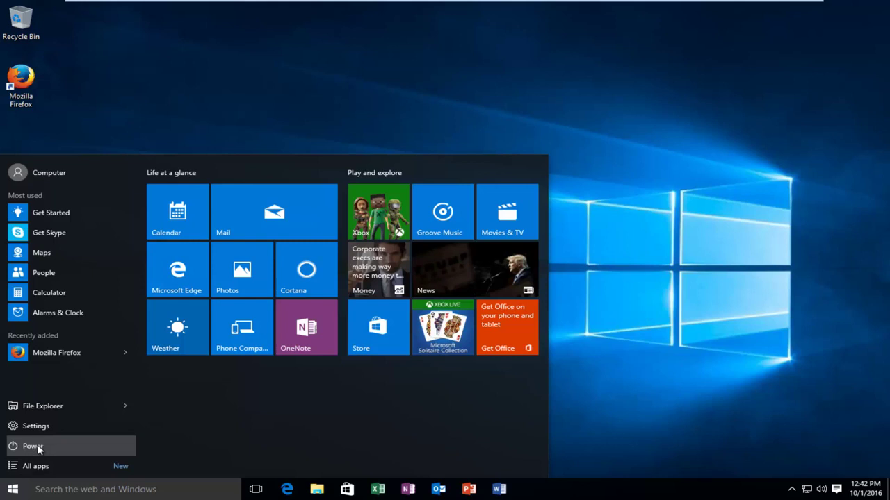
Show the Sleep, Shut down and Restart options from the Start menu's Power button
click(72, 459)
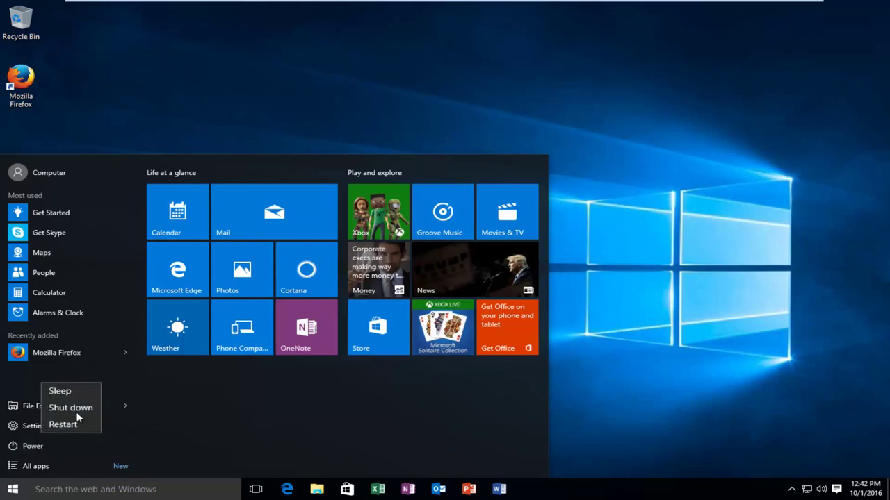